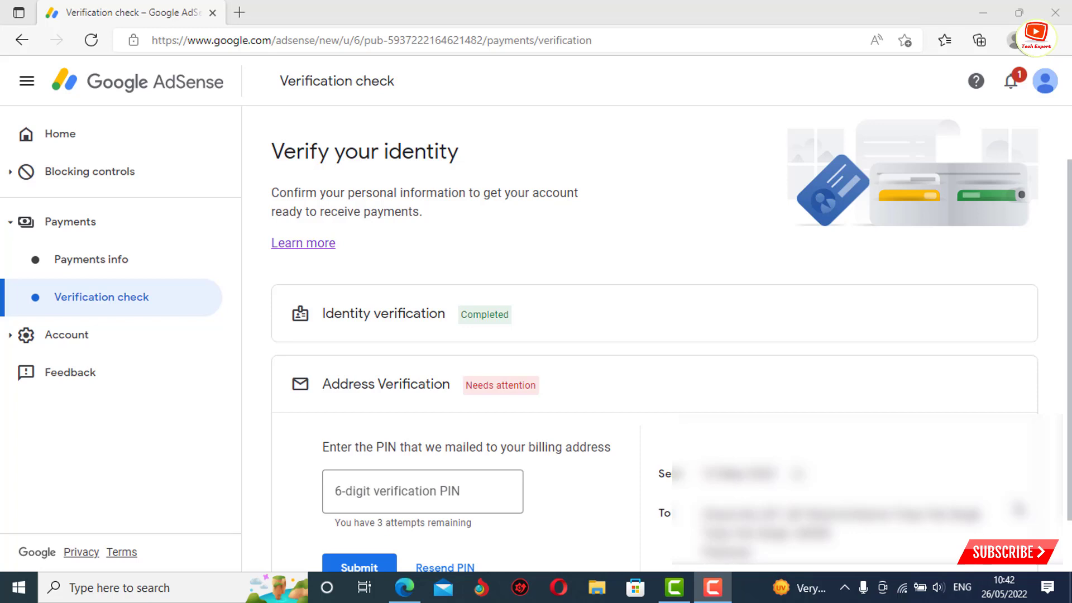
# - Open the Address verification (PIN) overview article from Learn more and scroll through it
pyautogui.scroll(-1, 657, 335)
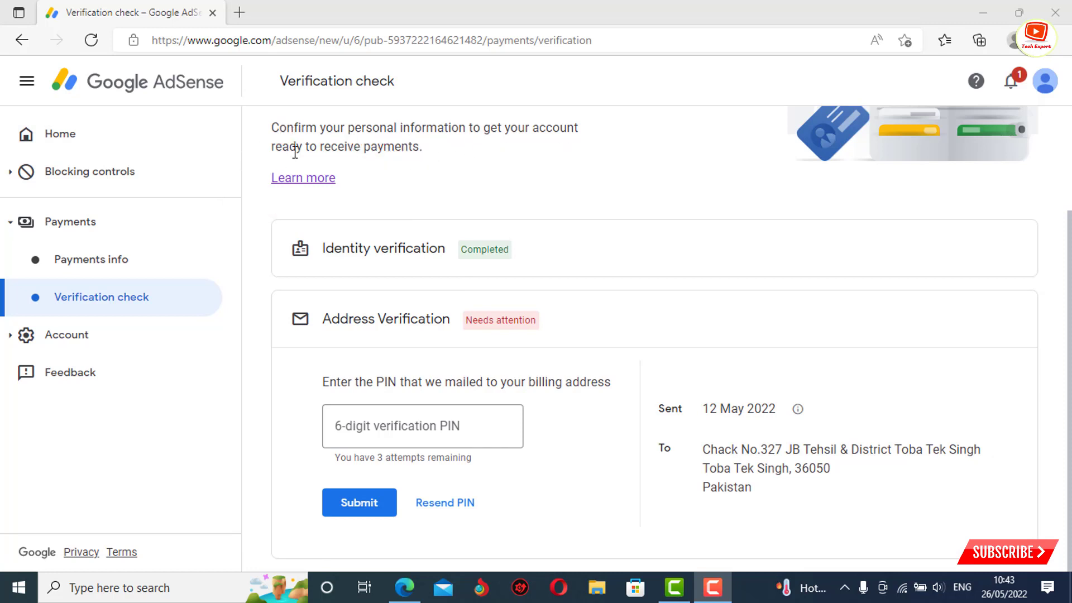
pyautogui.click(295, 190)
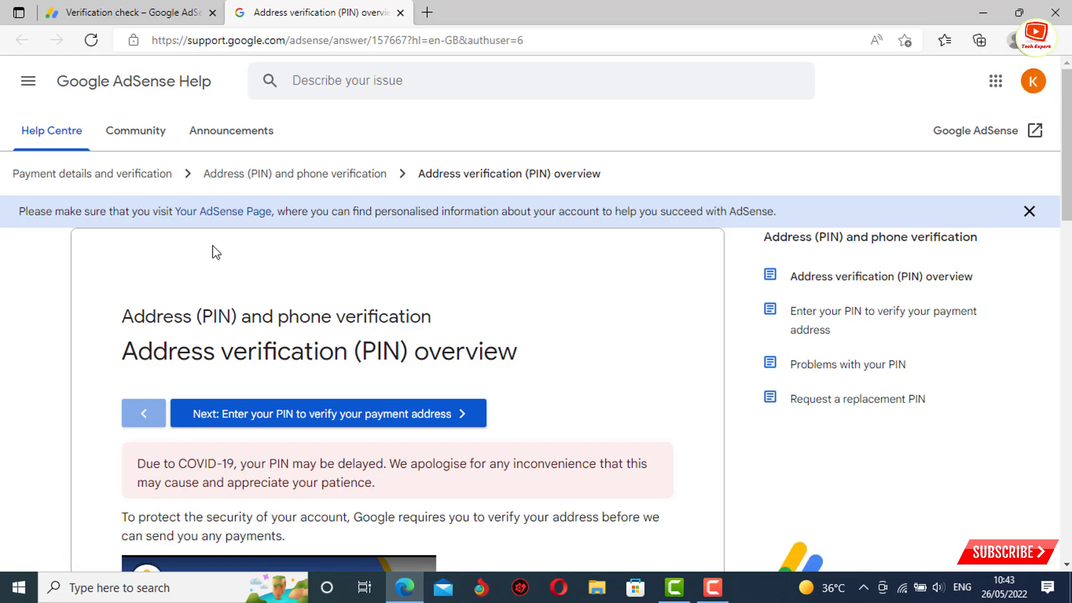
pyautogui.scroll(-4, 211, 260)
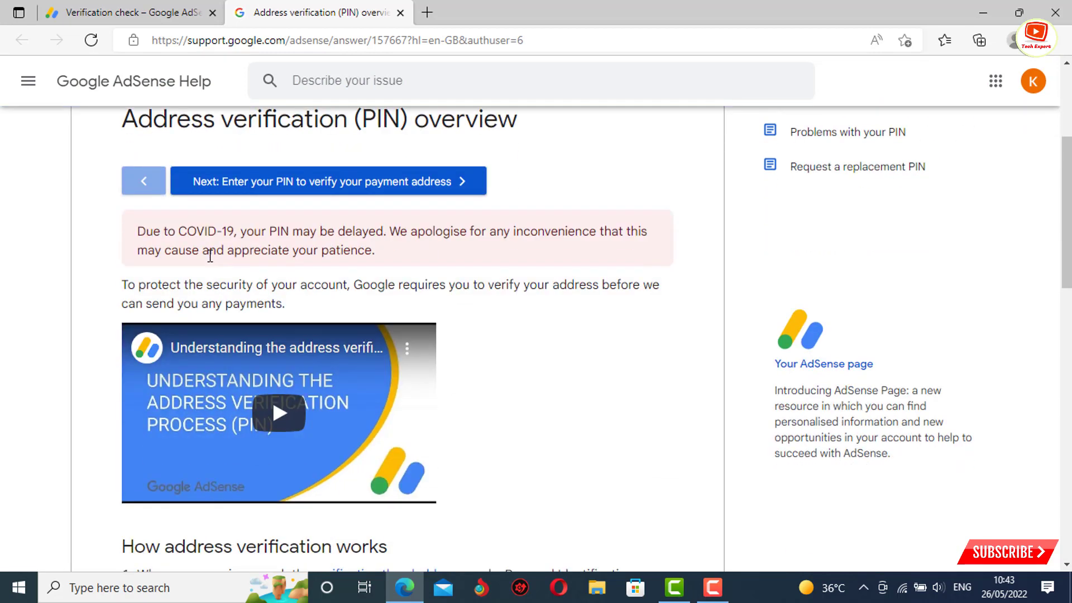
pyautogui.scroll(3, 210, 335)
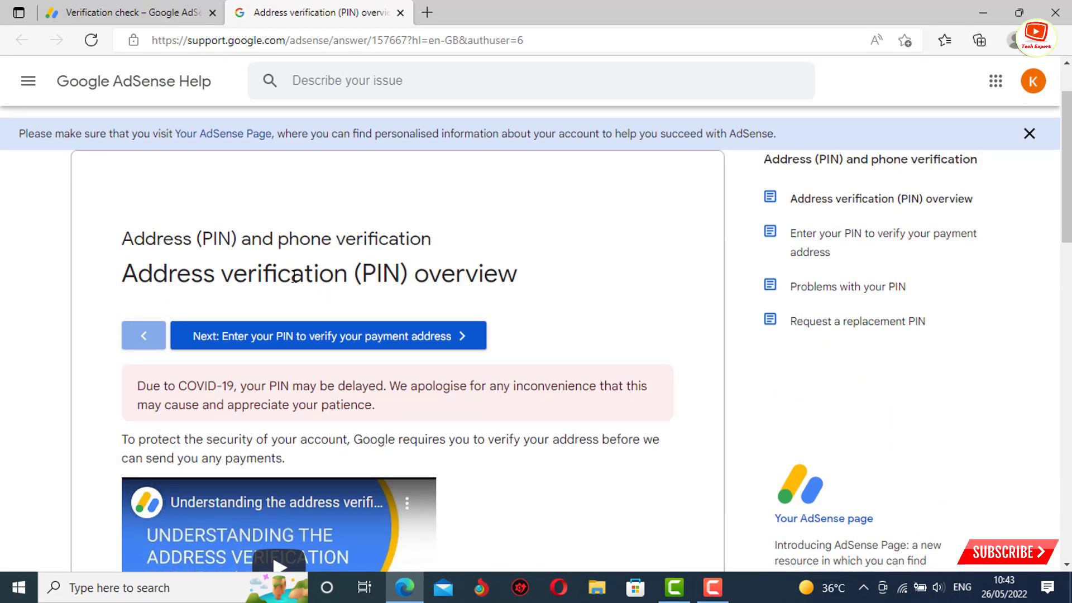
pyautogui.scroll(-10, 376, 313)
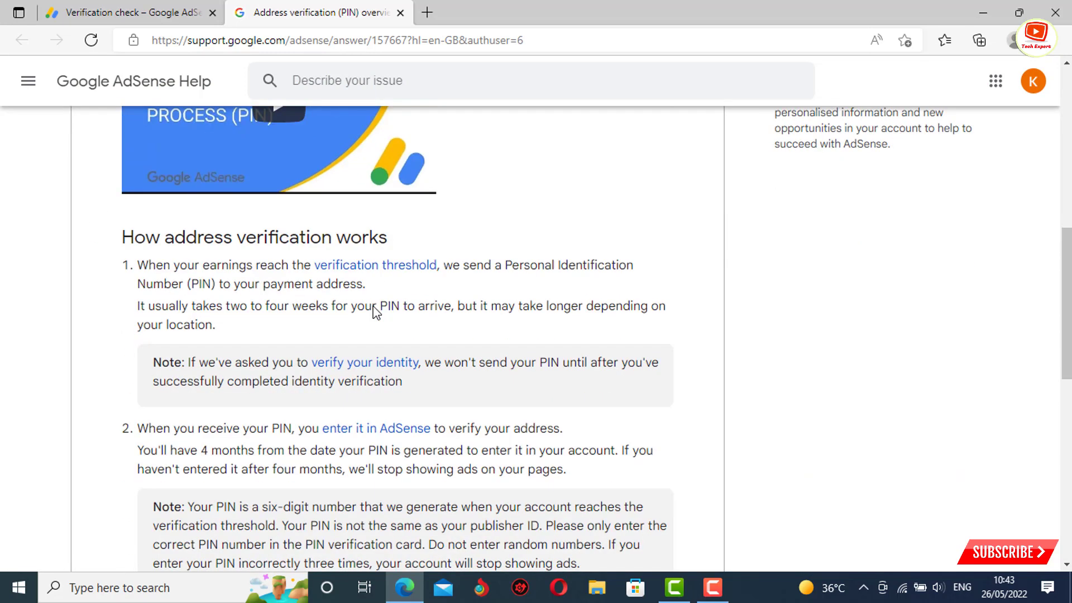
pyautogui.scroll(-5, 376, 312)
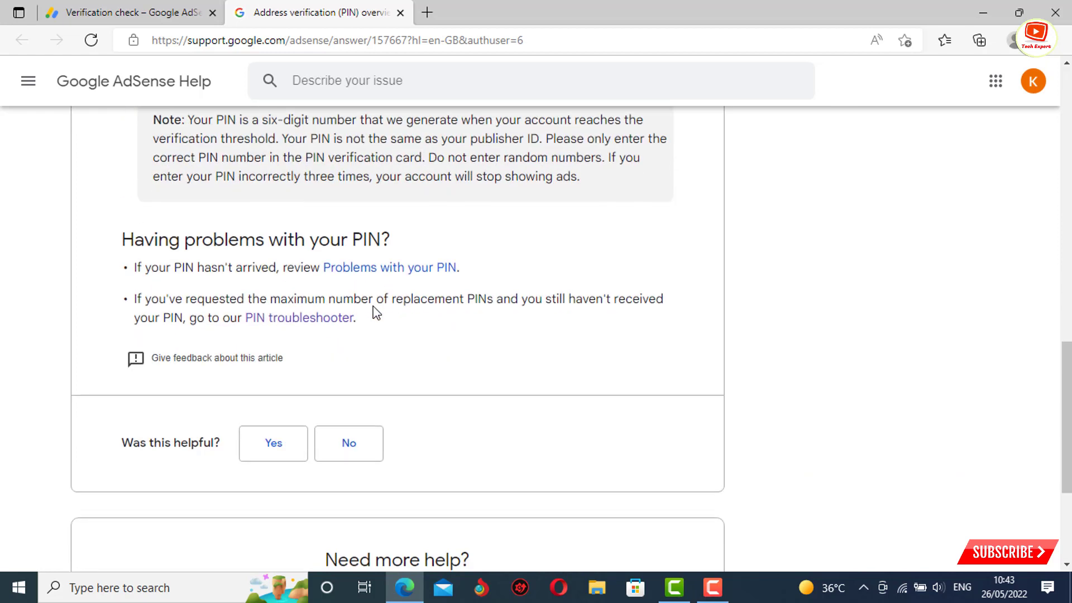
pyautogui.scroll(1, 341, 314)
# - Run the PIN troubleshooter, confirming the account email and answering 'No, I have not received my PIN'
pyautogui.click(289, 329)
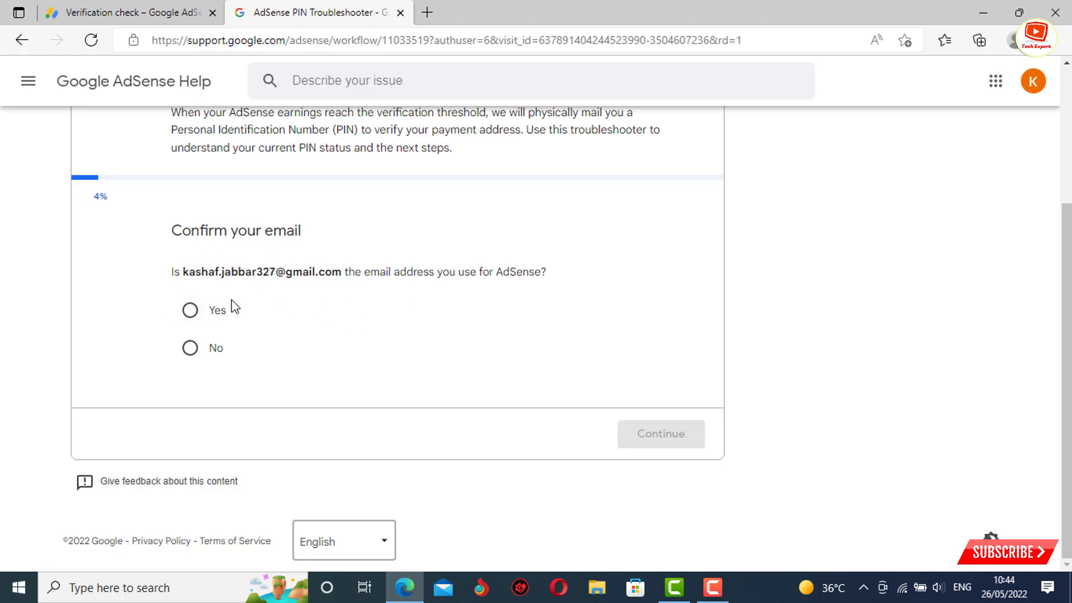
pyautogui.click(191, 323)
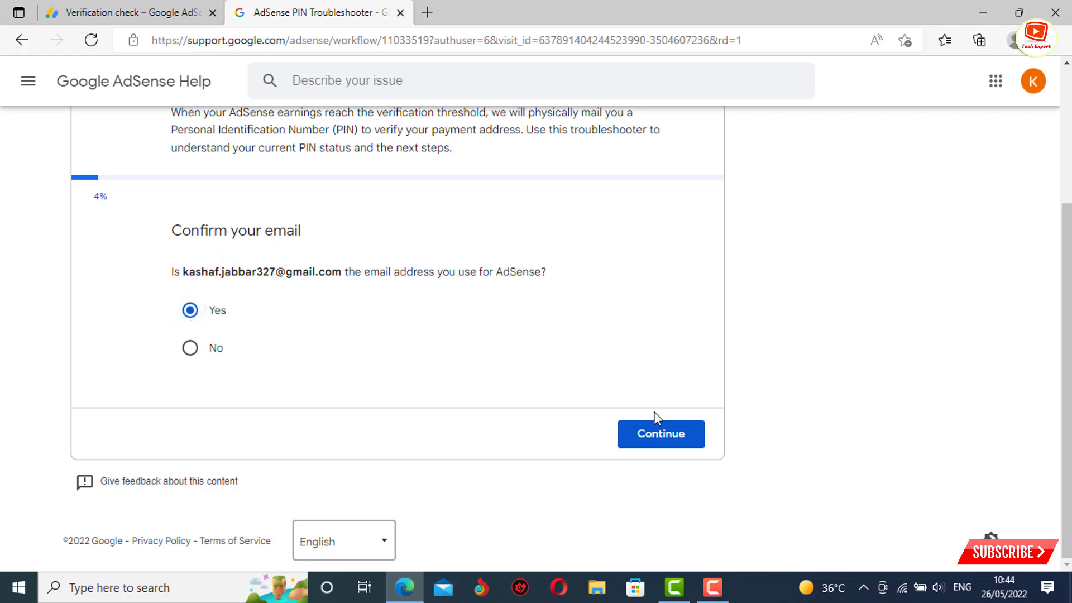
pyautogui.click(661, 430)
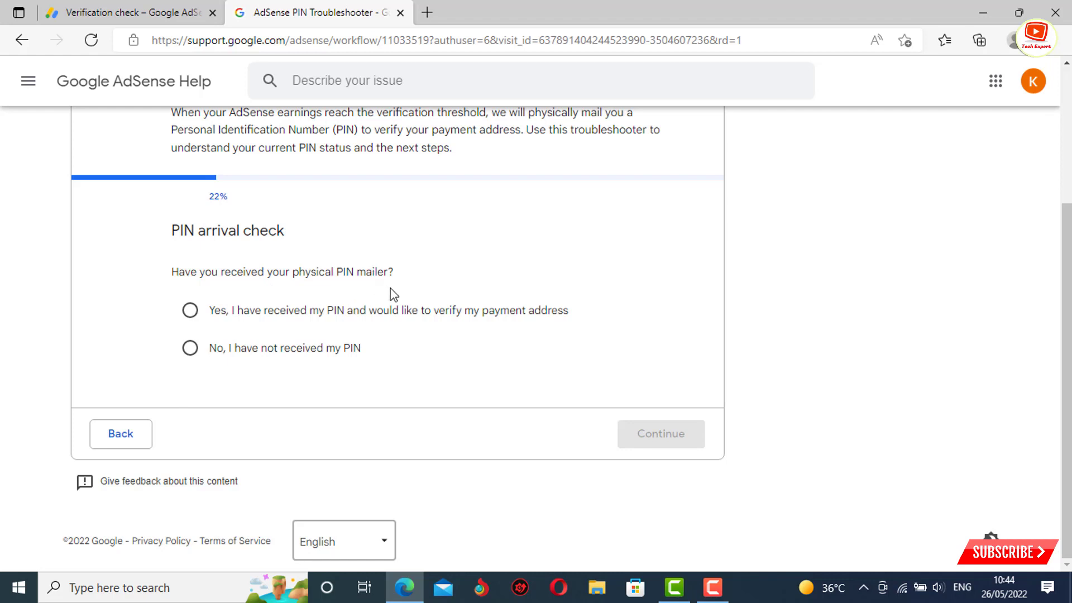
pyautogui.click(189, 349)
pyautogui.click(640, 440)
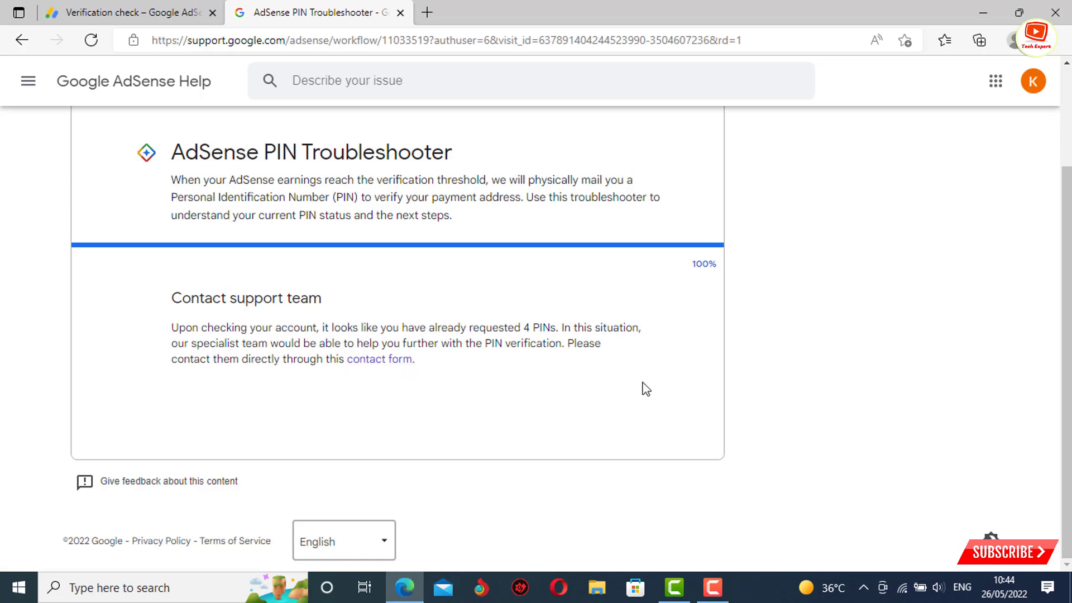
pyautogui.click(379, 362)
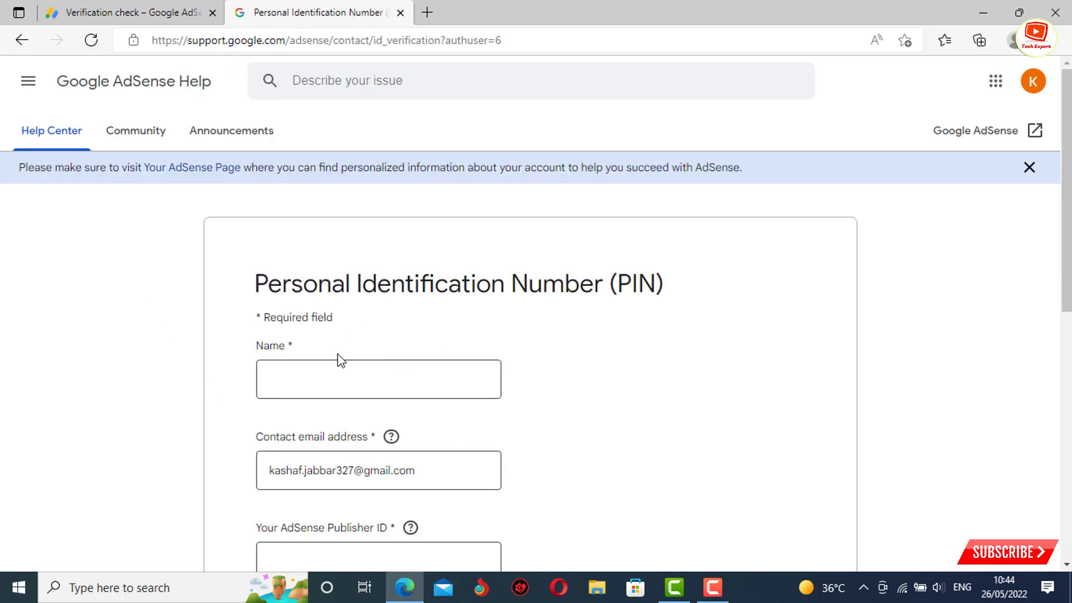
# - Fill the form's Name field from the saved full-name suggestion, then return to the Verification check tab
pyautogui.scroll(-1, 329, 370)
pyautogui.click(328, 300)
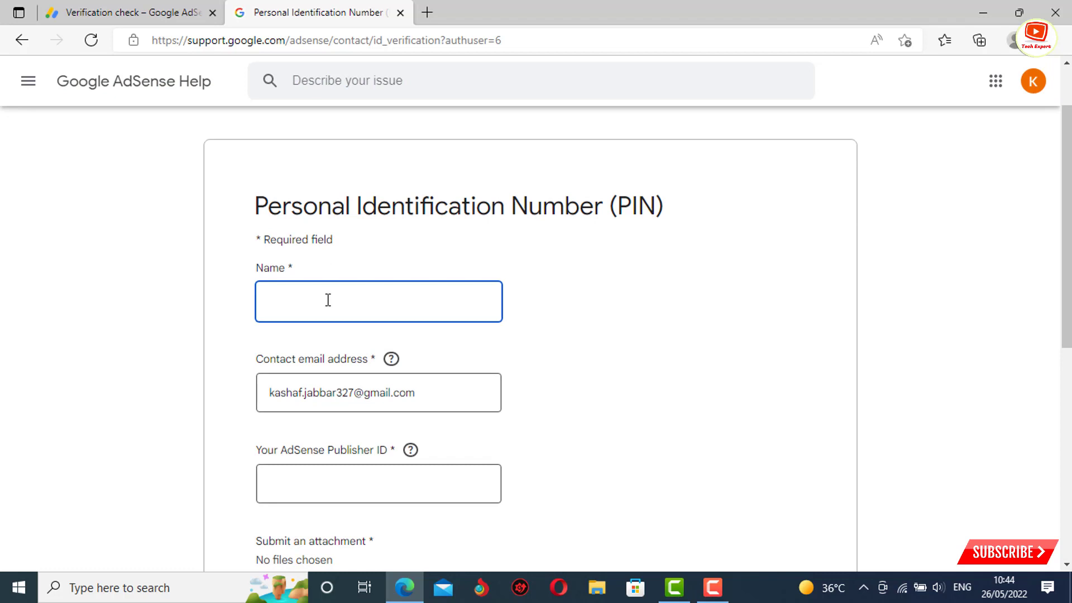
pyautogui.write('Kashaf')
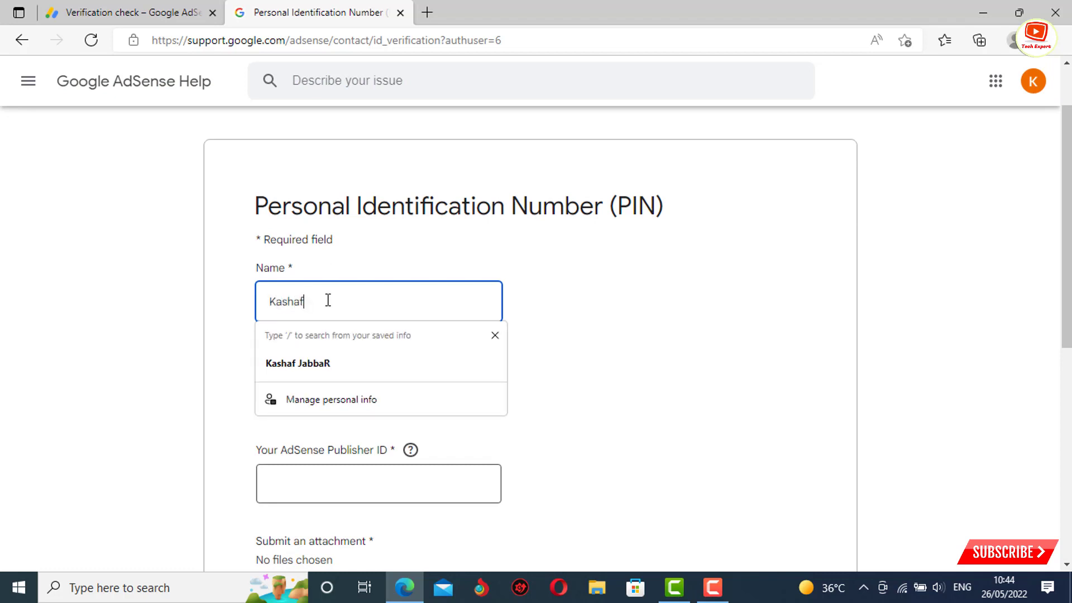
pyautogui.click(580, 318)
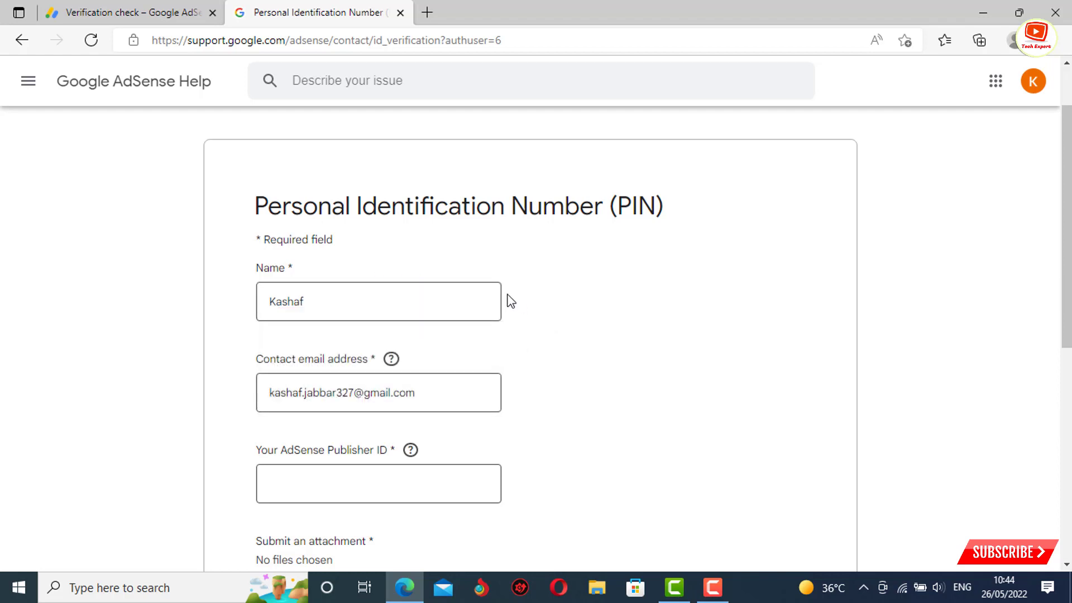
pyautogui.click(474, 298)
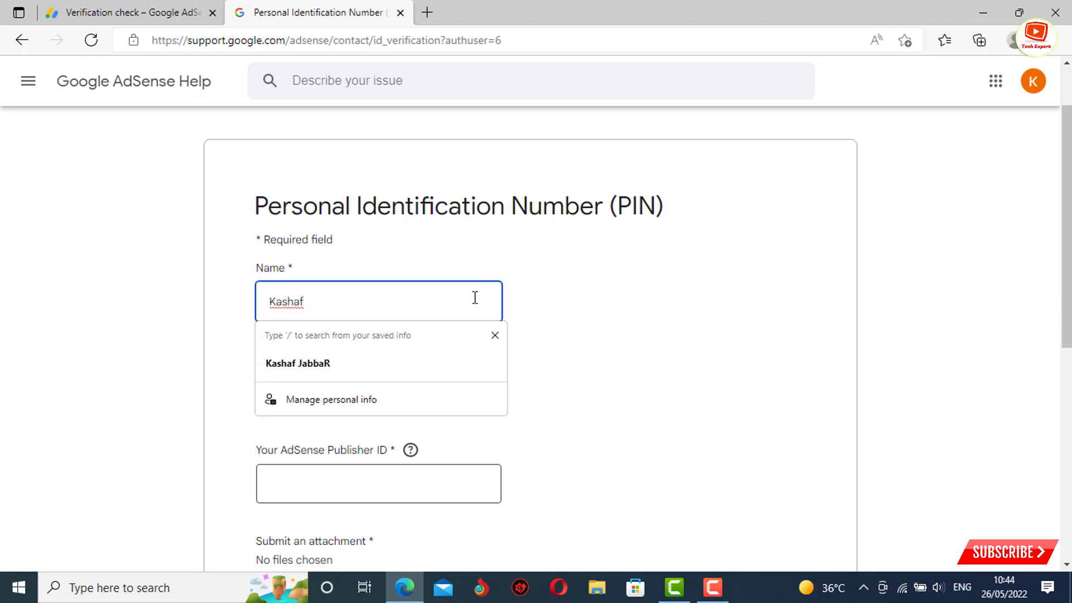
pyautogui.click(383, 366)
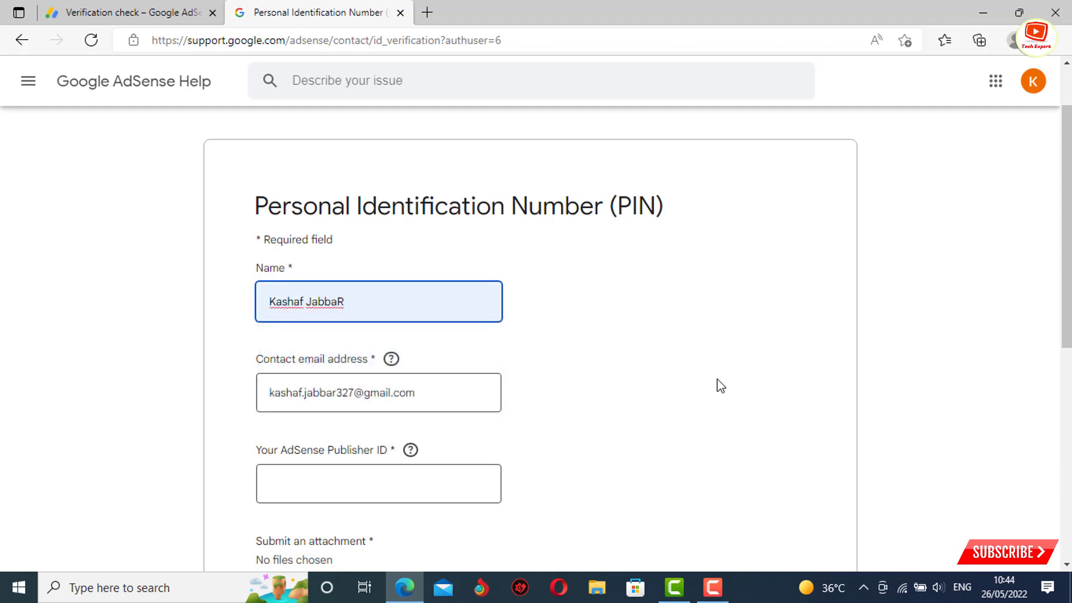
pyautogui.scroll(-3, 636, 396)
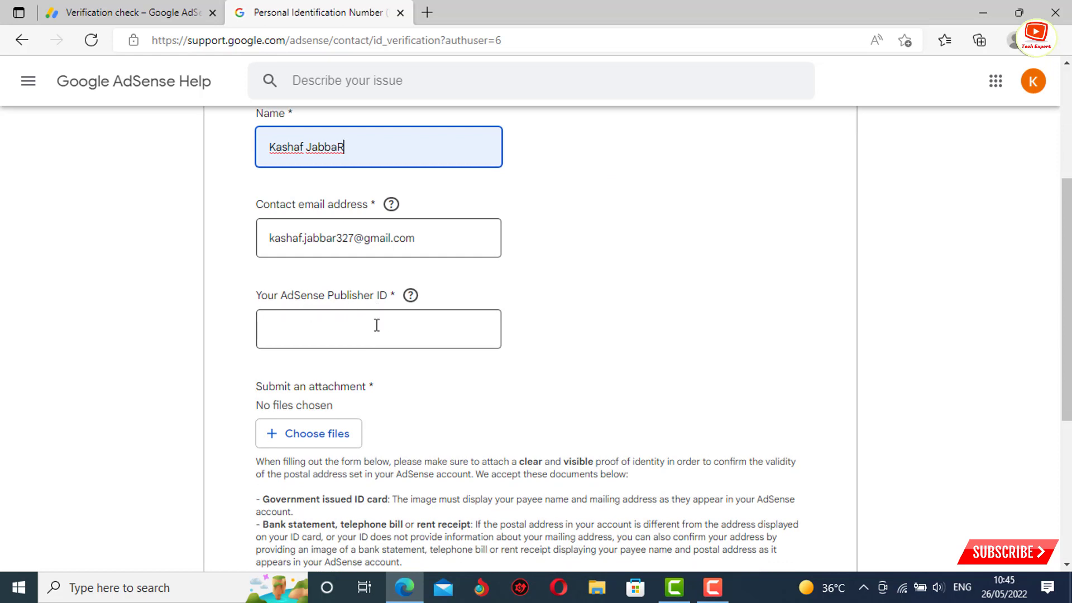
pyautogui.click(158, 12)
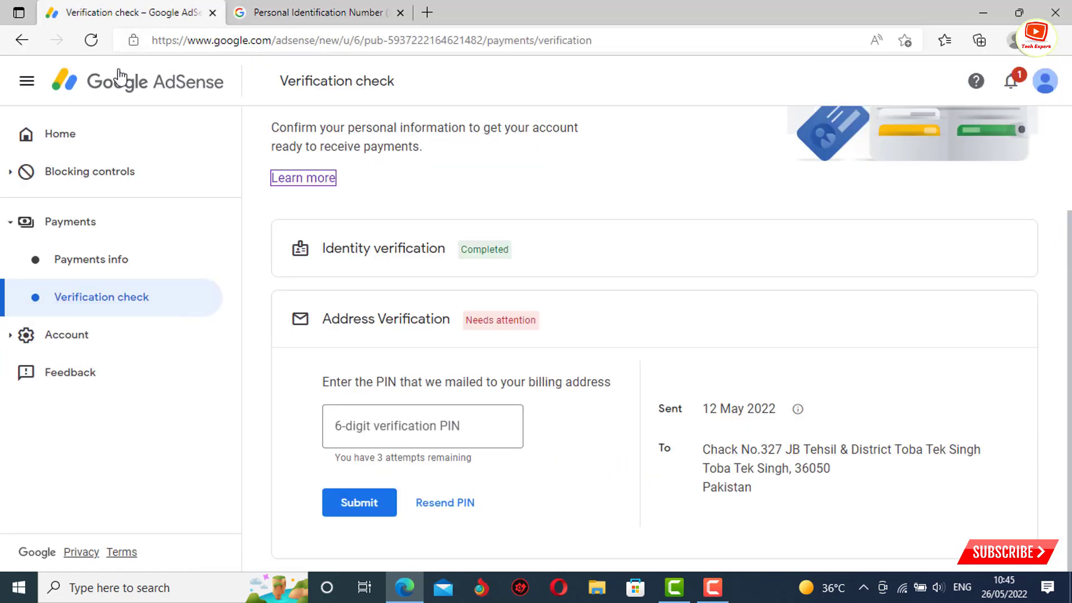
# - Copy the Publisher ID value from the AdSense Account information page
pyautogui.hotkey('alt', 'Left')
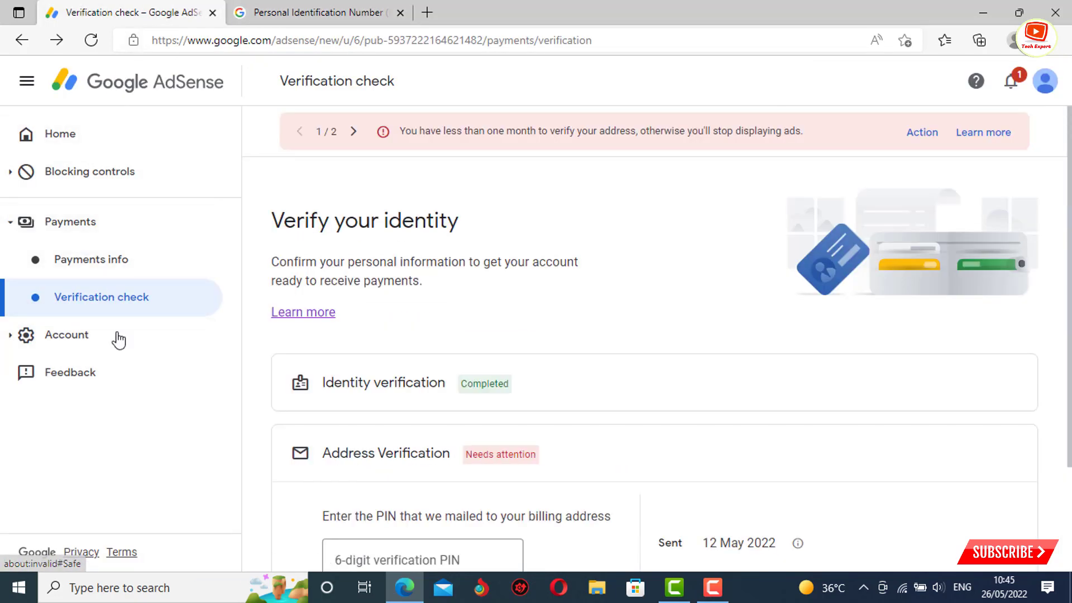
pyautogui.click(78, 332)
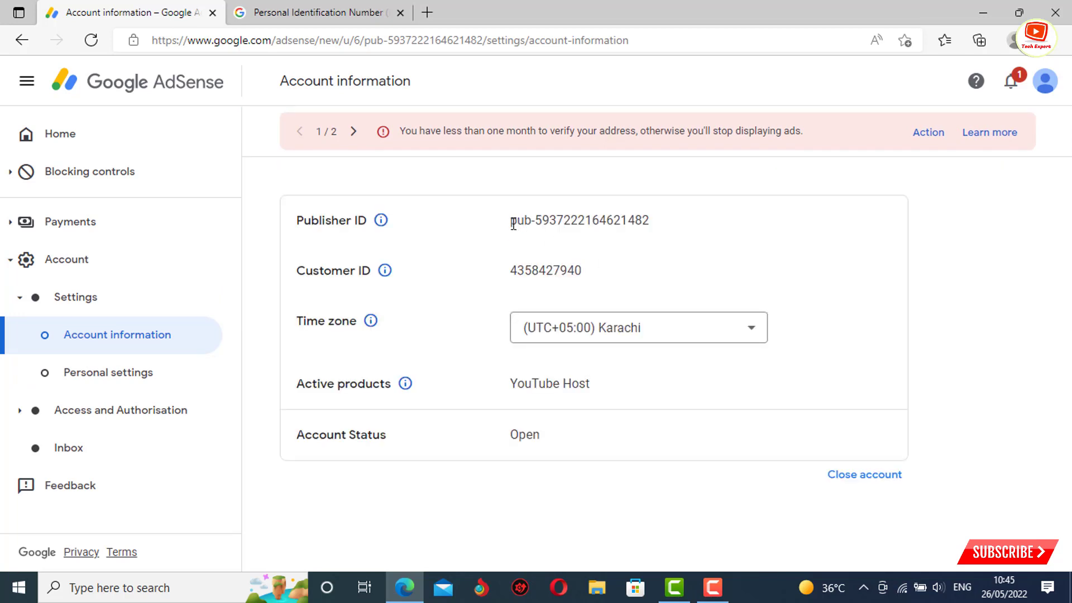
pyautogui.moveTo(510, 224); pyautogui.dragTo(677, 224)
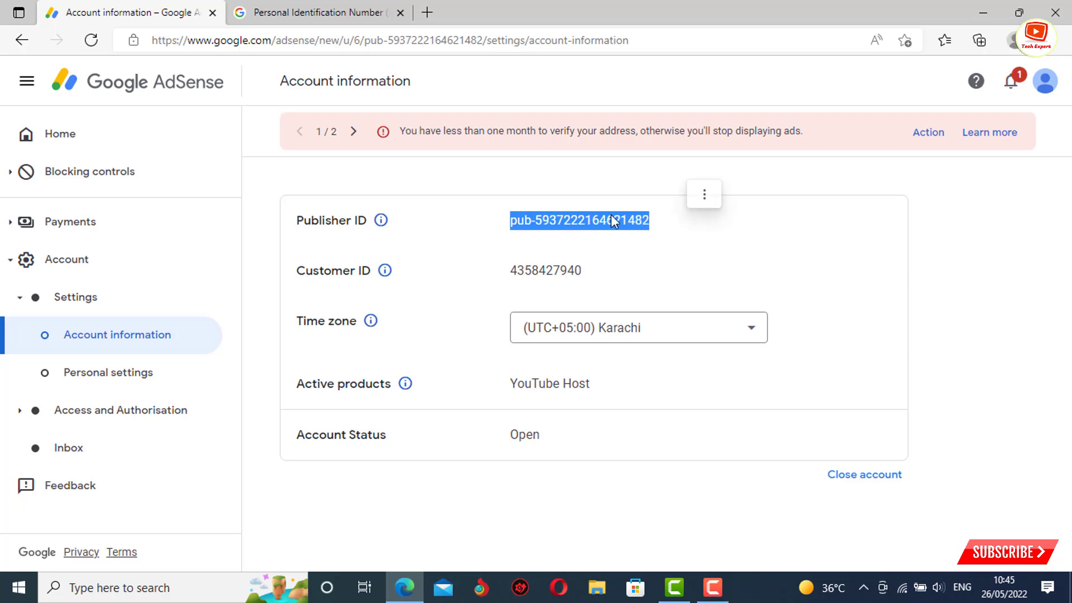
pyautogui.rightClick(626, 225)
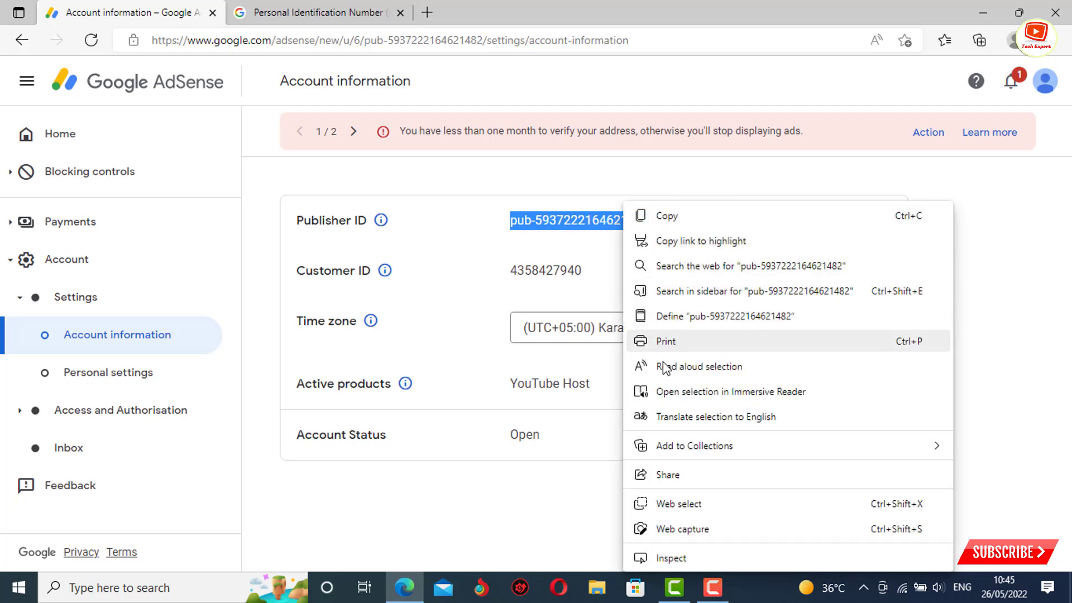
pyautogui.click(658, 216)
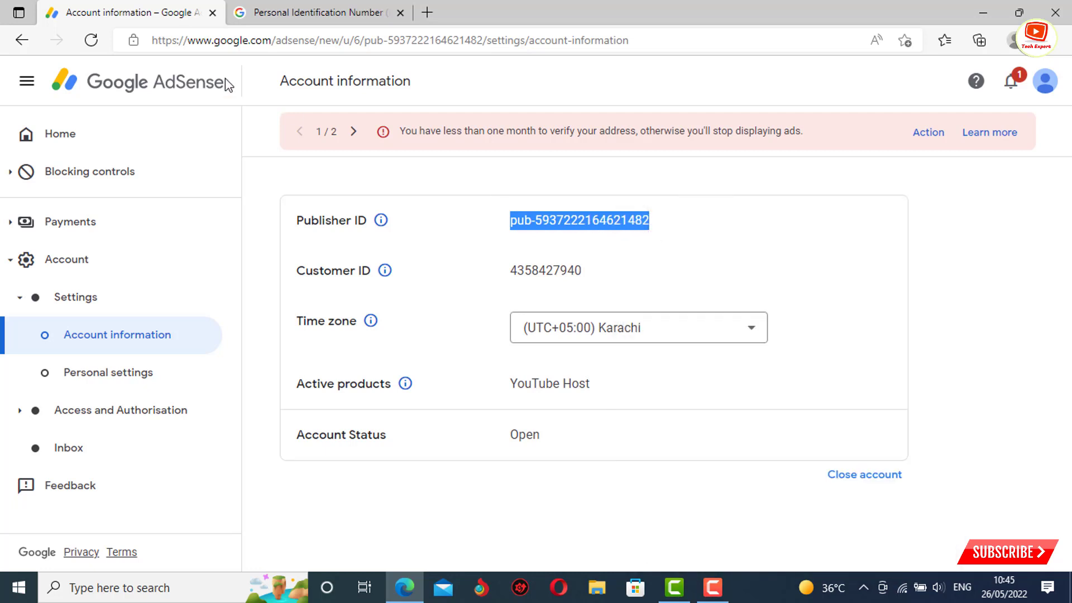
# - Paste the copied Publisher ID into the PIN contact form's Publisher ID field
pyautogui.click(306, 6)
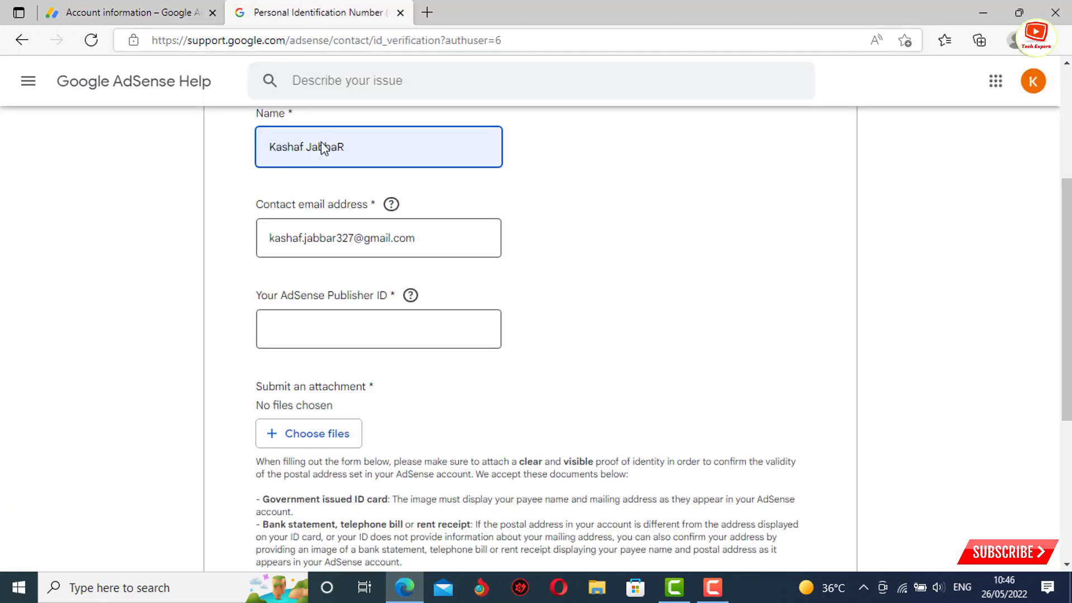
pyautogui.click(342, 316)
pyautogui.rightClick(342, 316)
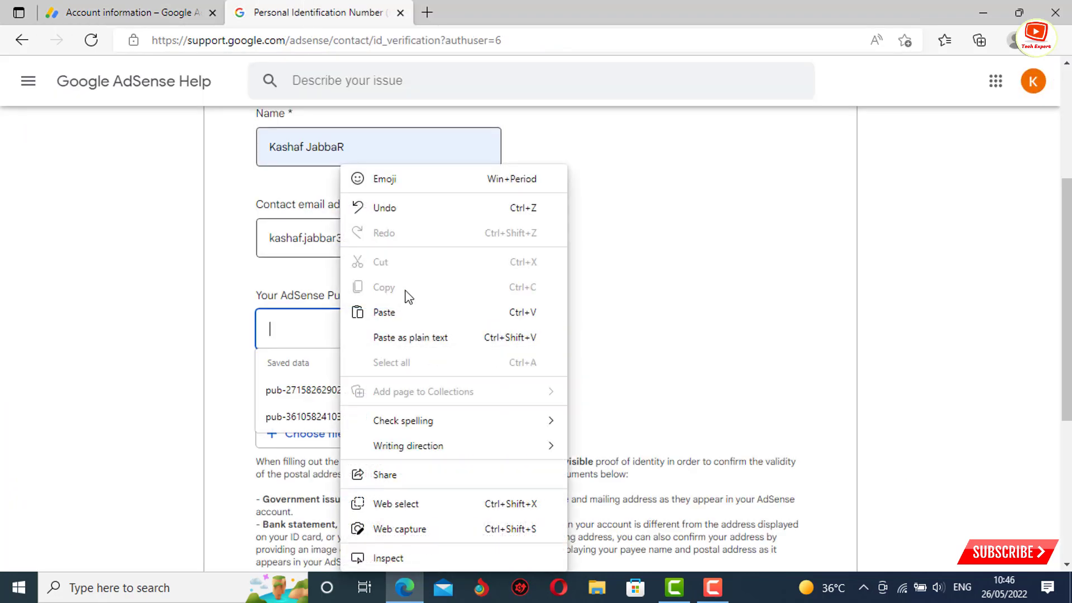
pyautogui.click(407, 311)
# - Review the attachment requirements: a government-issued ID card, or a bank statement or bill
pyautogui.scroll(-1, 549, 313)
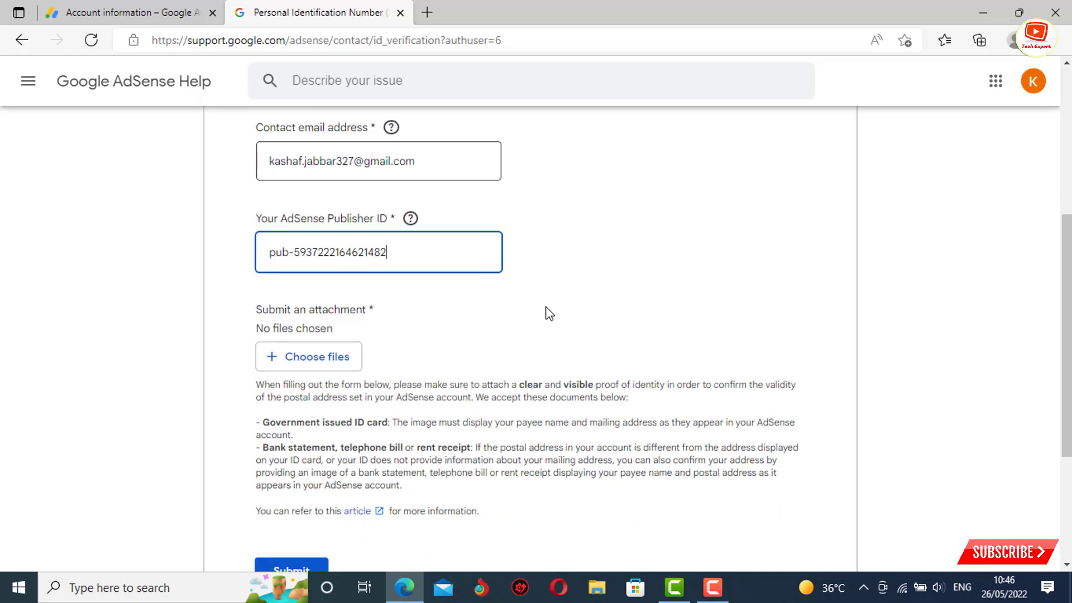
pyautogui.scroll(-1, 467, 337)
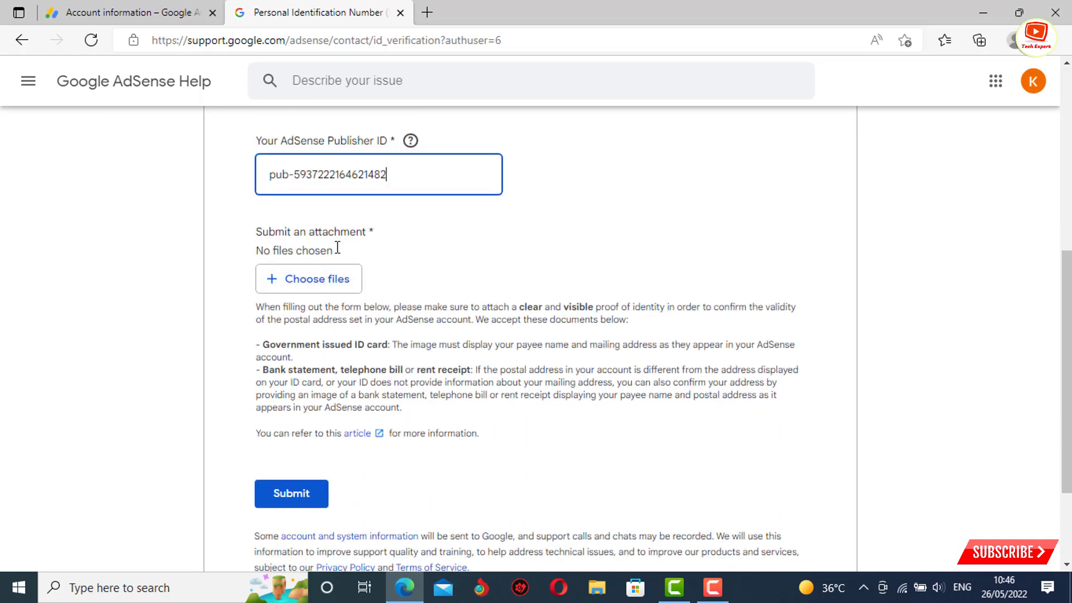
pyautogui.click(334, 276)
pyautogui.click(283, 349)
pyautogui.moveTo(265, 344); pyautogui.dragTo(396, 349)
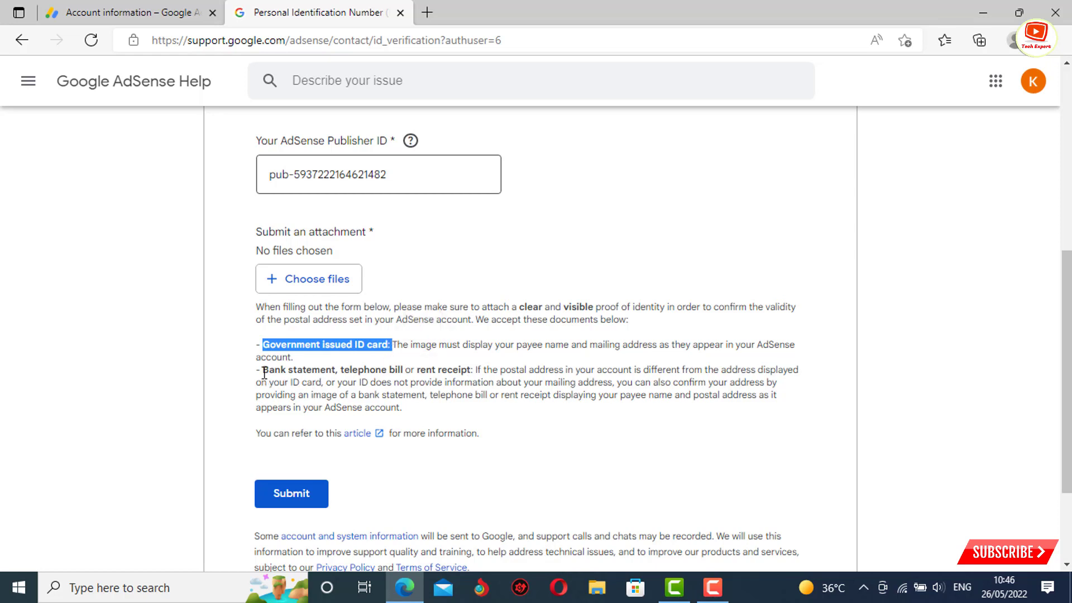
pyautogui.moveTo(264, 372); pyautogui.dragTo(479, 370)
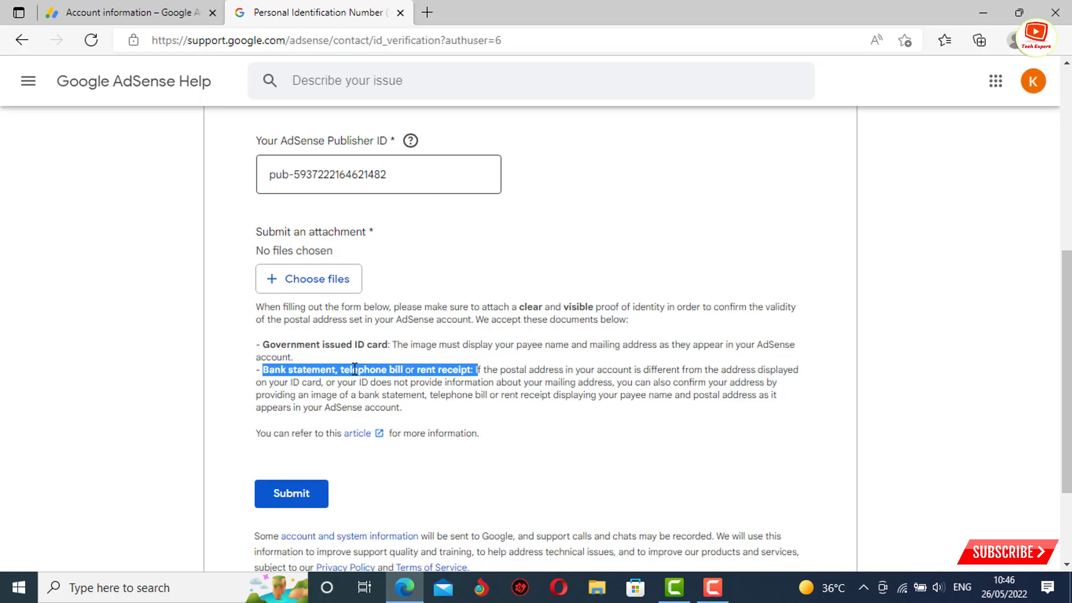
# - Attach IMG-20210628-WA0004.png and submit the form to AdSense Support
pyautogui.click(306, 277)
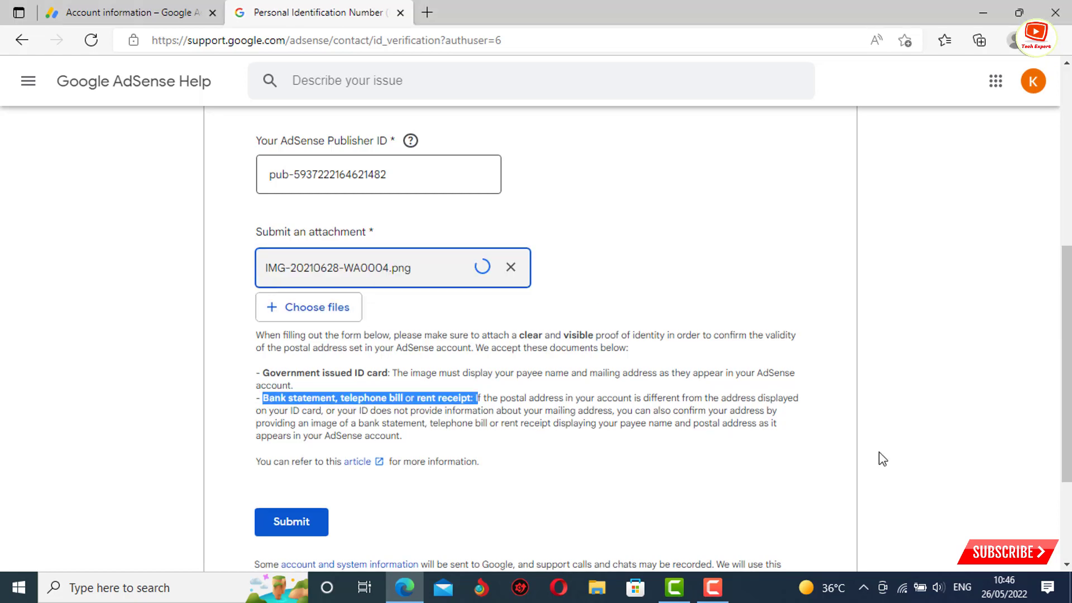
pyautogui.scroll(-3, 882, 458)
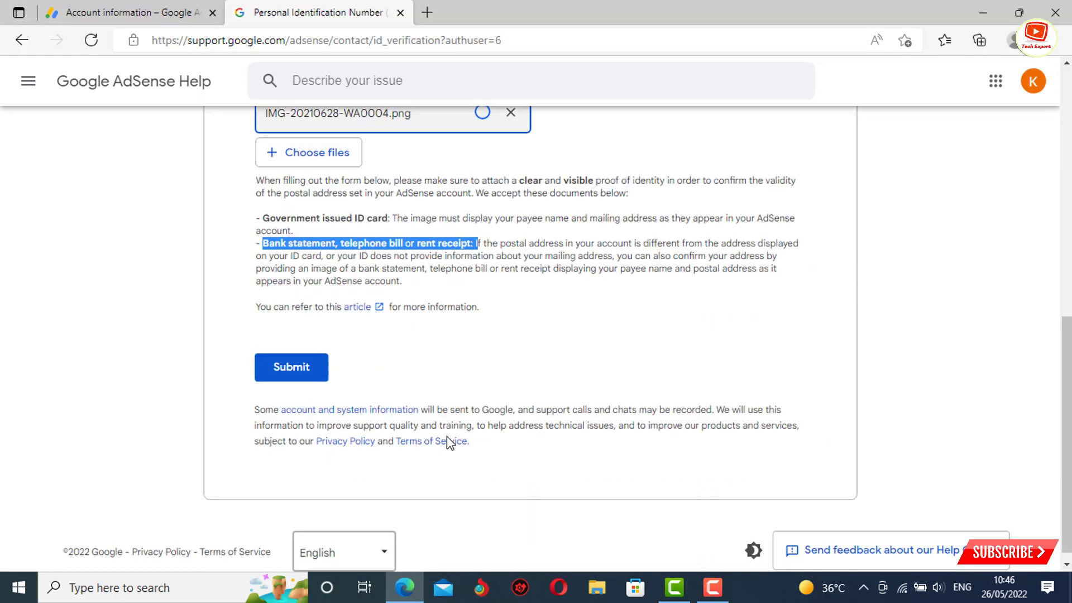
pyautogui.click(291, 368)
pyautogui.scroll(3, 668, 370)
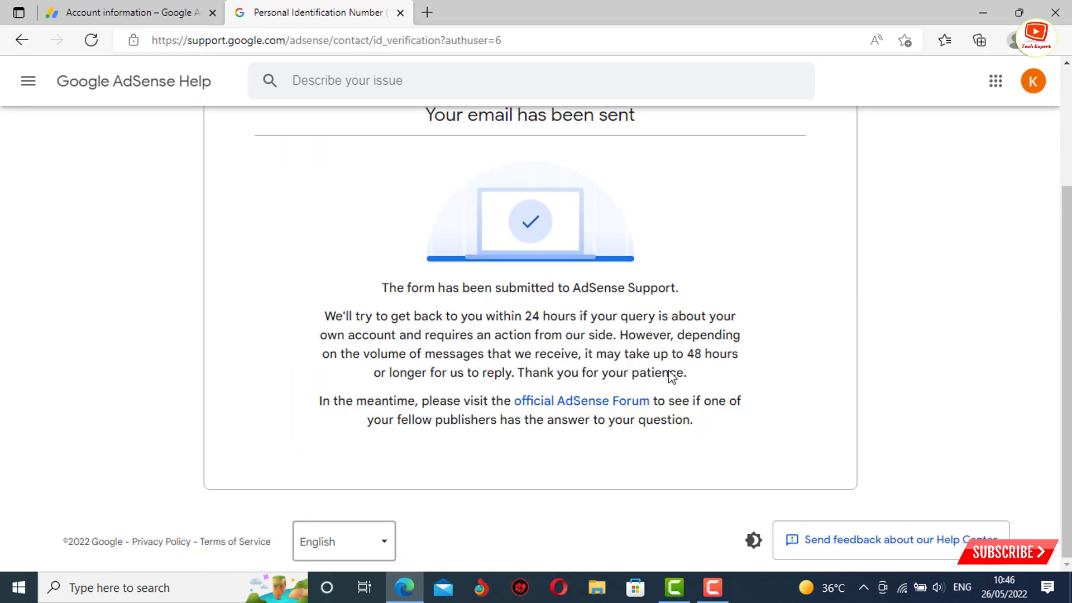
pyautogui.scroll(2, 671, 377)
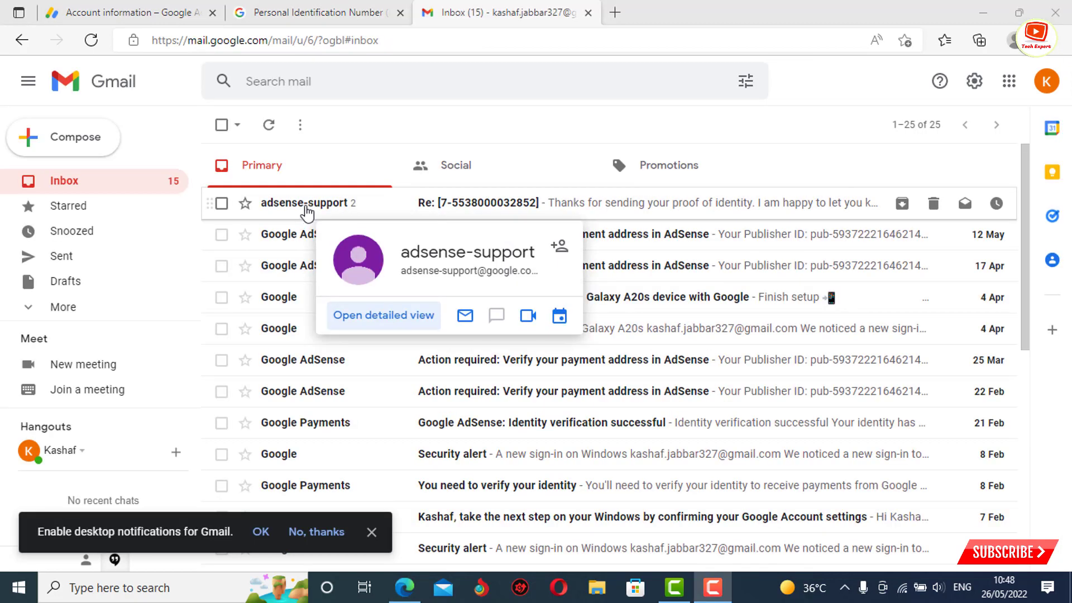
# - Open and read adsense-support's reply in the Gmail Primary inbox
pyautogui.click(306, 207)
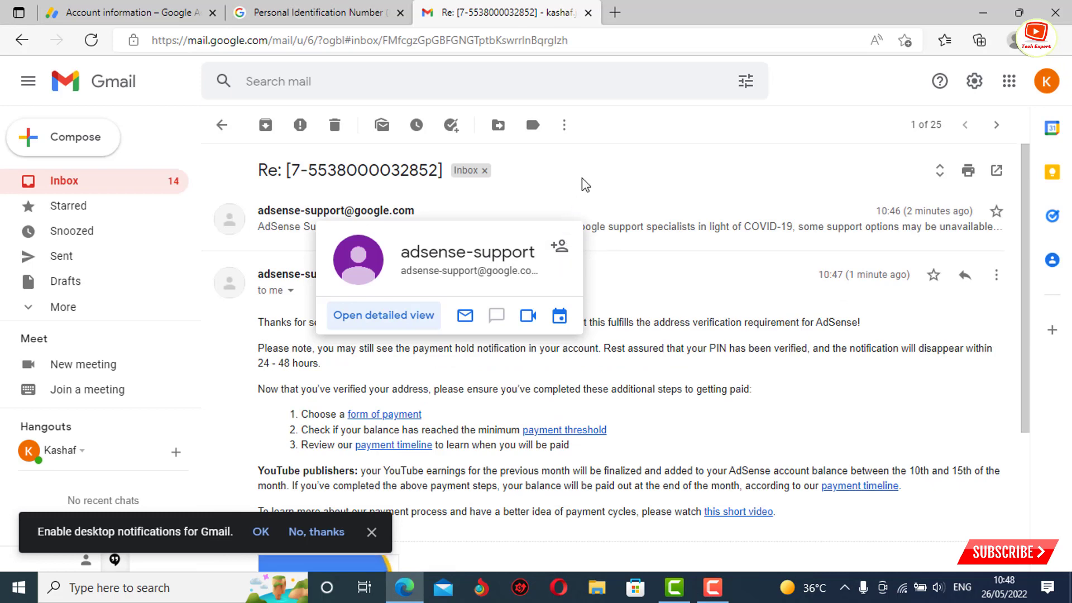
pyautogui.scroll(-1, 435, 289)
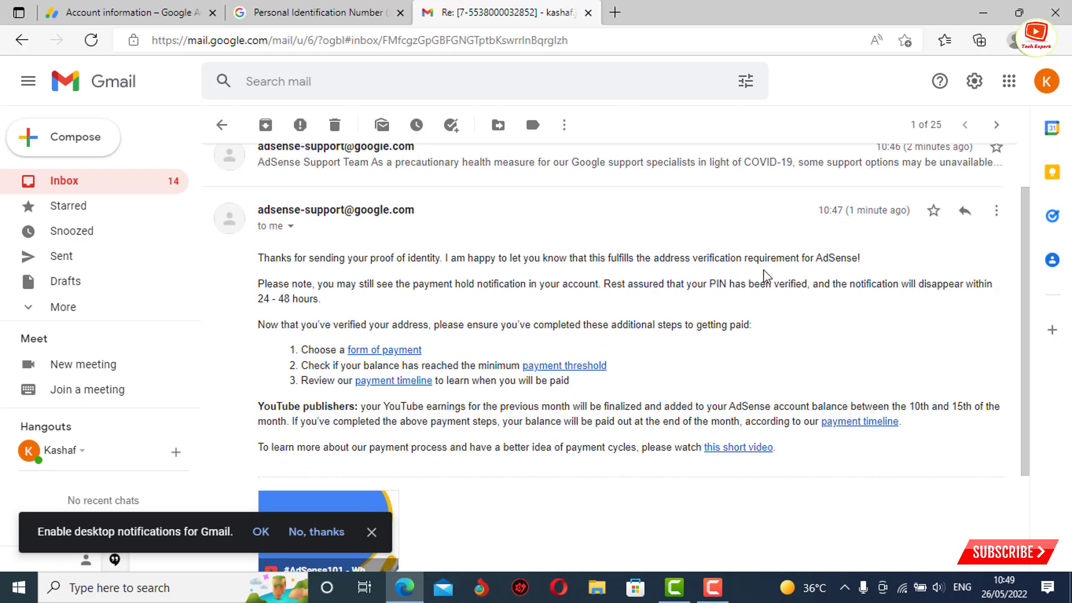
# - Go back to the AdSense Verification check page and refresh it to update the status
pyautogui.click(161, 14)
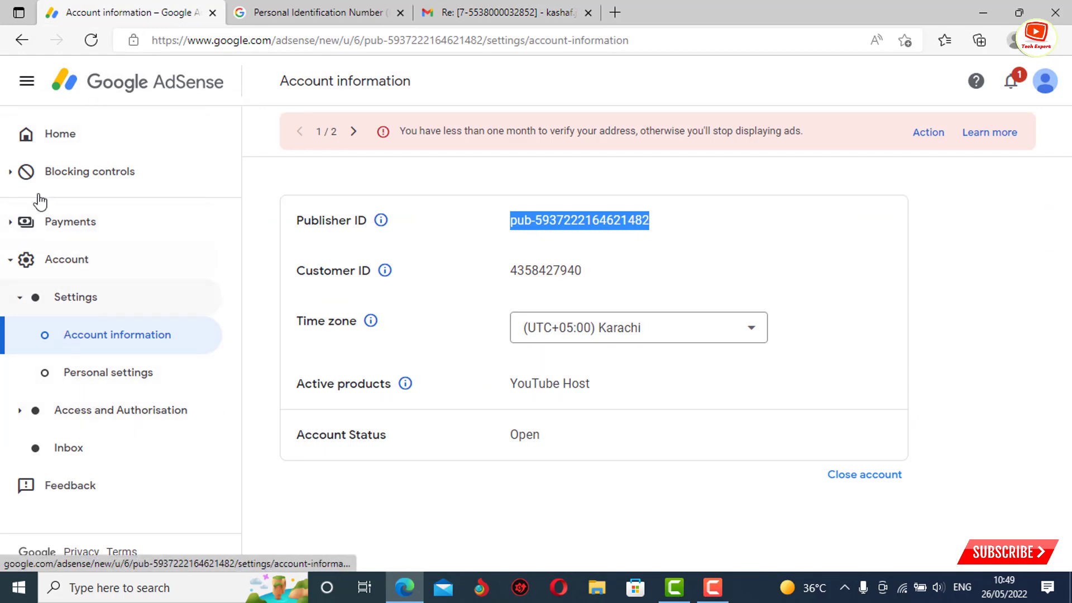
pyautogui.click(24, 45)
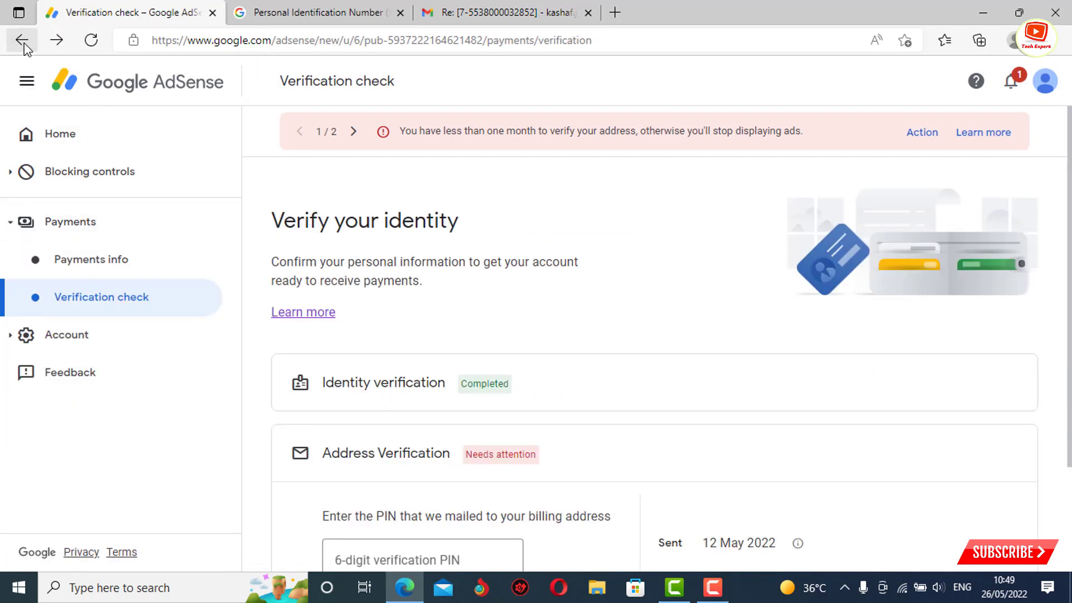
pyautogui.click(89, 43)
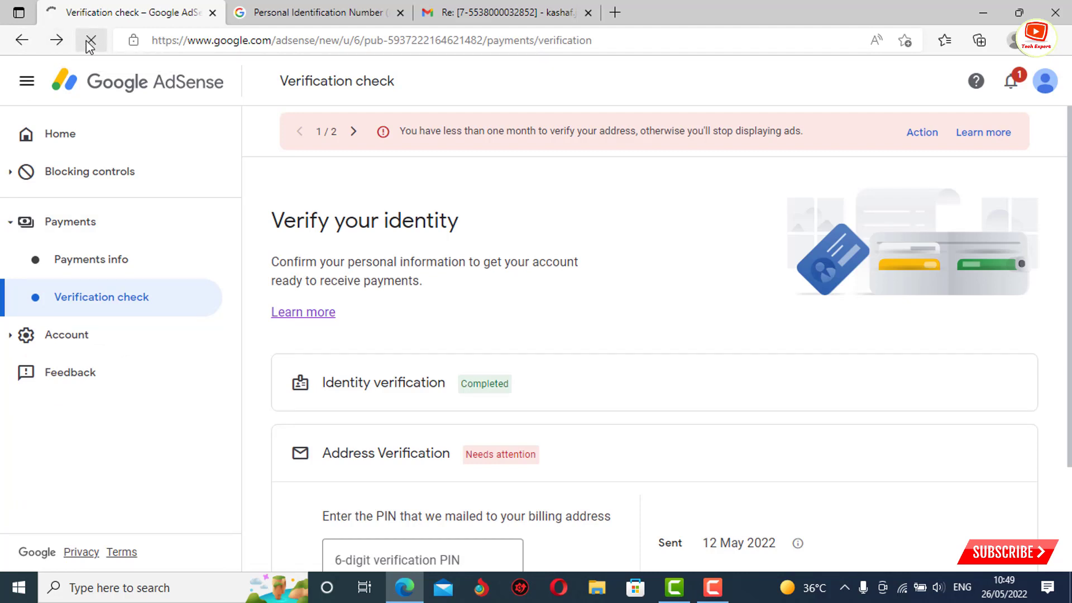